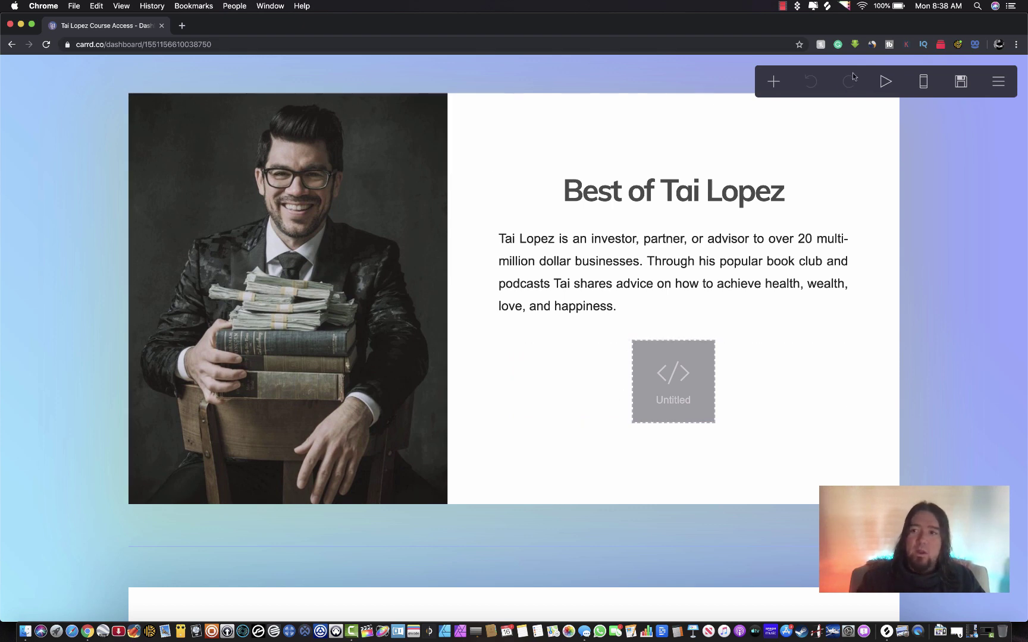
Confirm the publish settings' custom domain reads bestoftailopez.com, then open a new browser tab
left_click(960, 82)
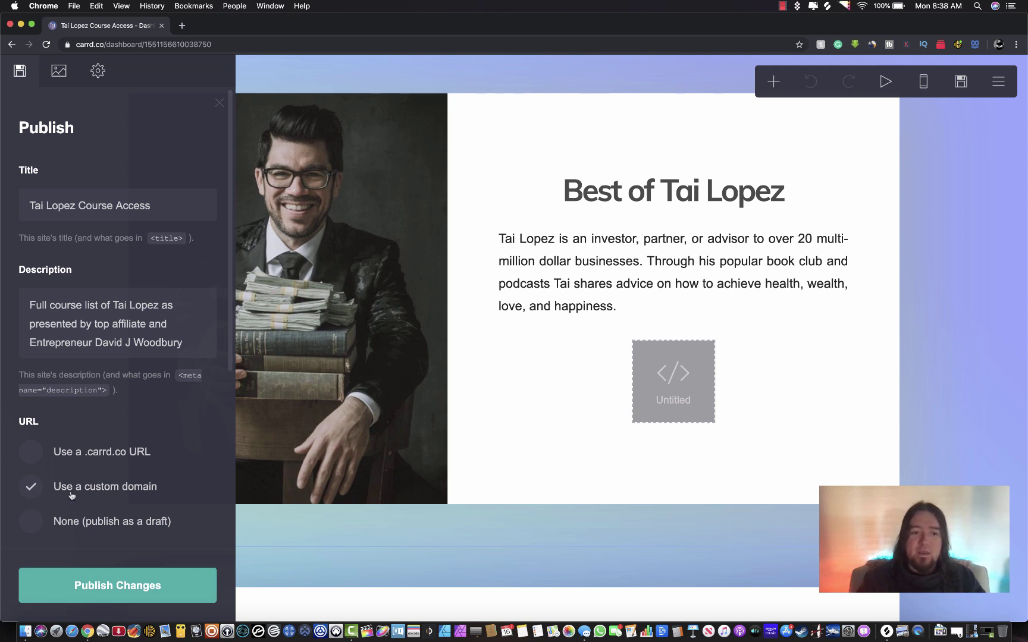
scroll(71, 495, "down", 5)
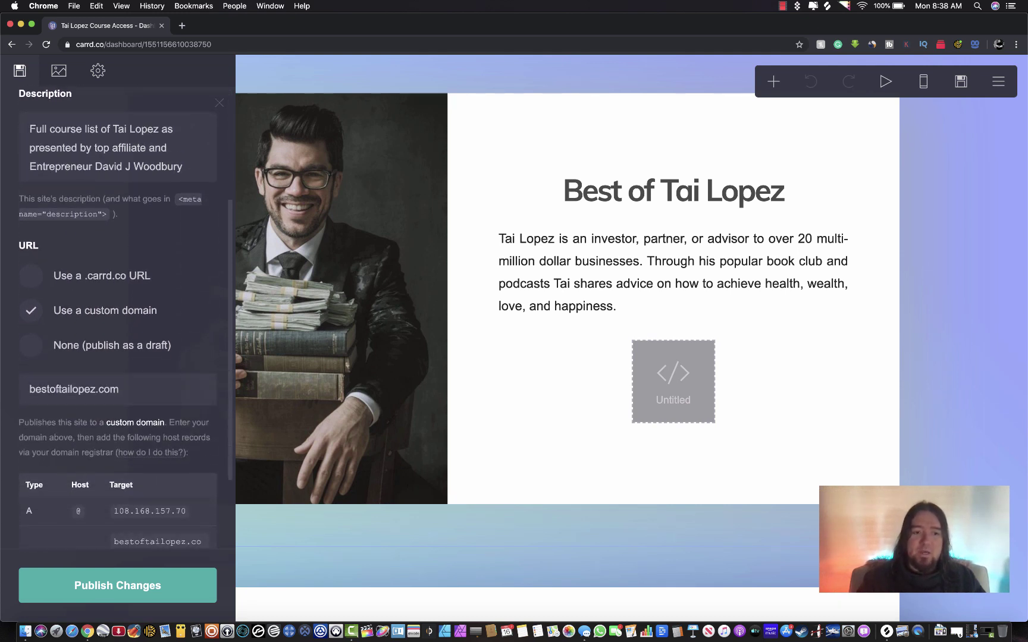
double_click(63, 389)
triple_click(64, 390)
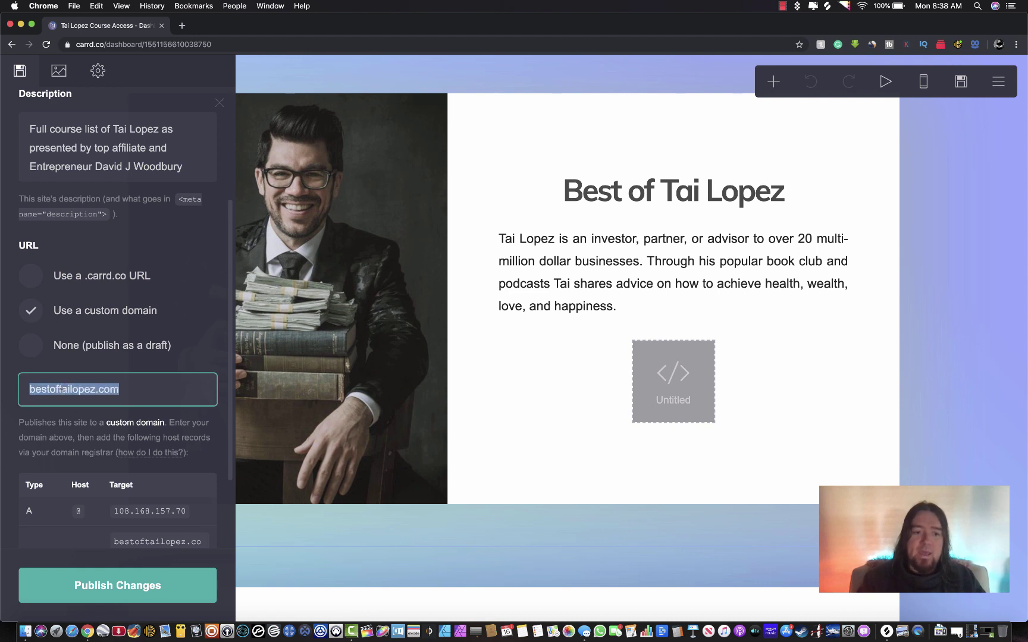
left_click(153, 387)
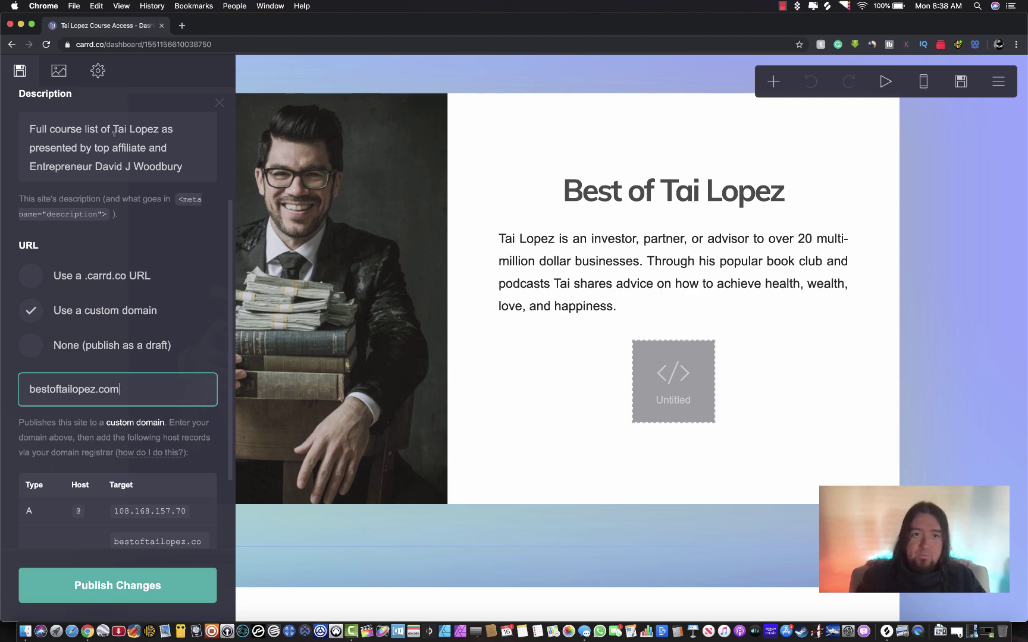
left_click(182, 26)
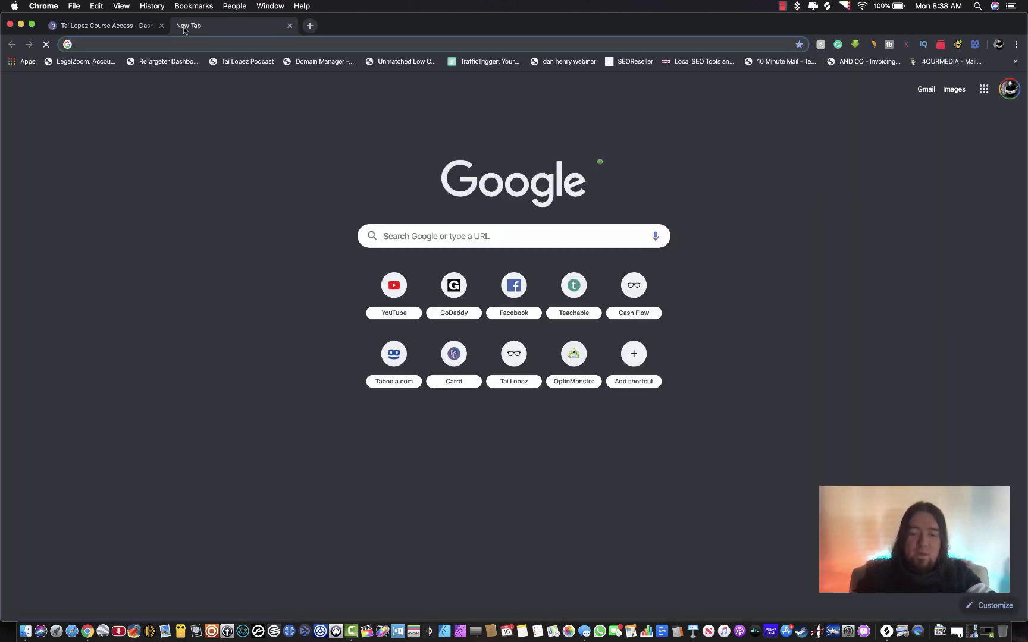
Load godaddy.com and go to Manage Domains from the sign-in links
type("god")
key("Return")
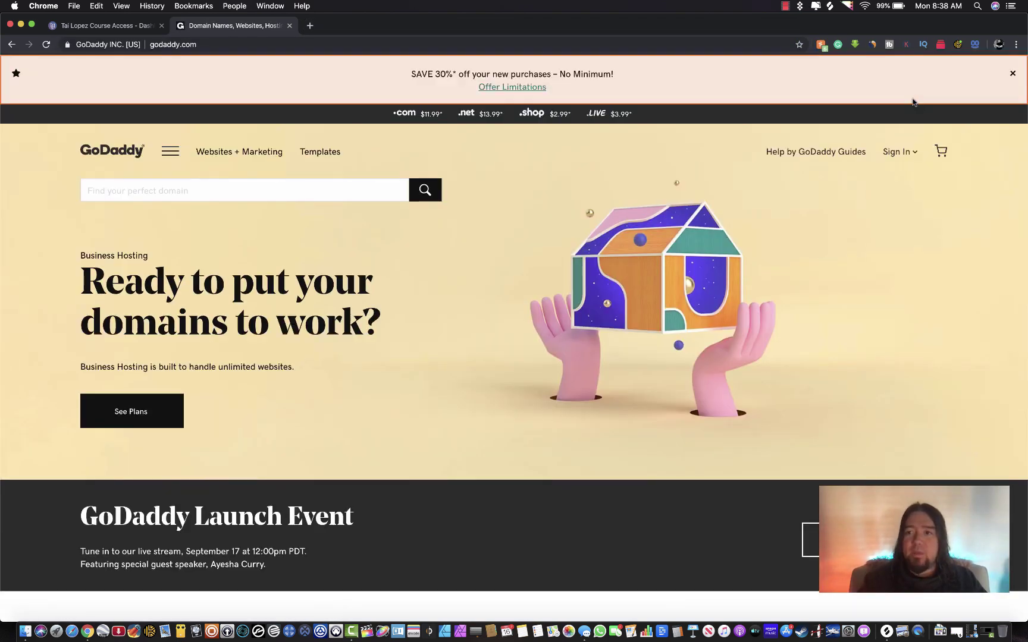
left_click(906, 154)
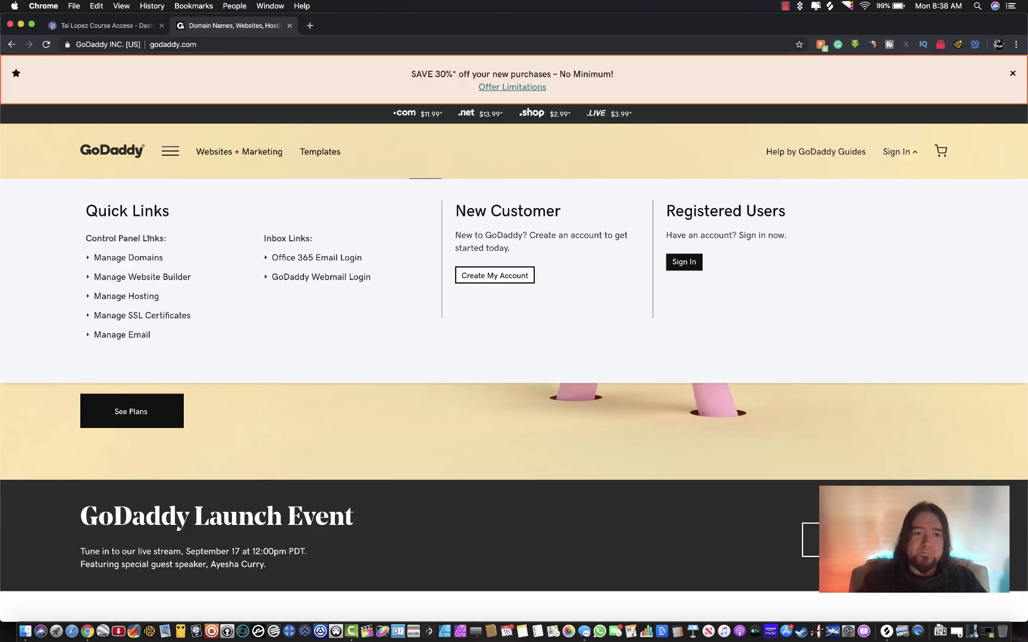
left_click(125, 264)
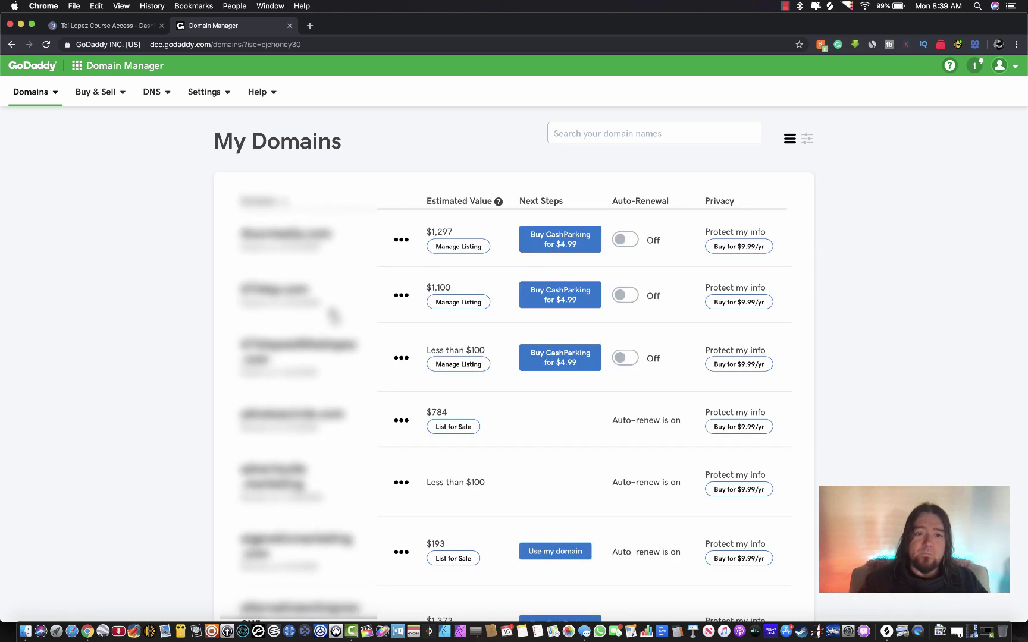
Find bestoftailopez.com in the My Domains list and open its settings
scroll(334, 316, "down", 15)
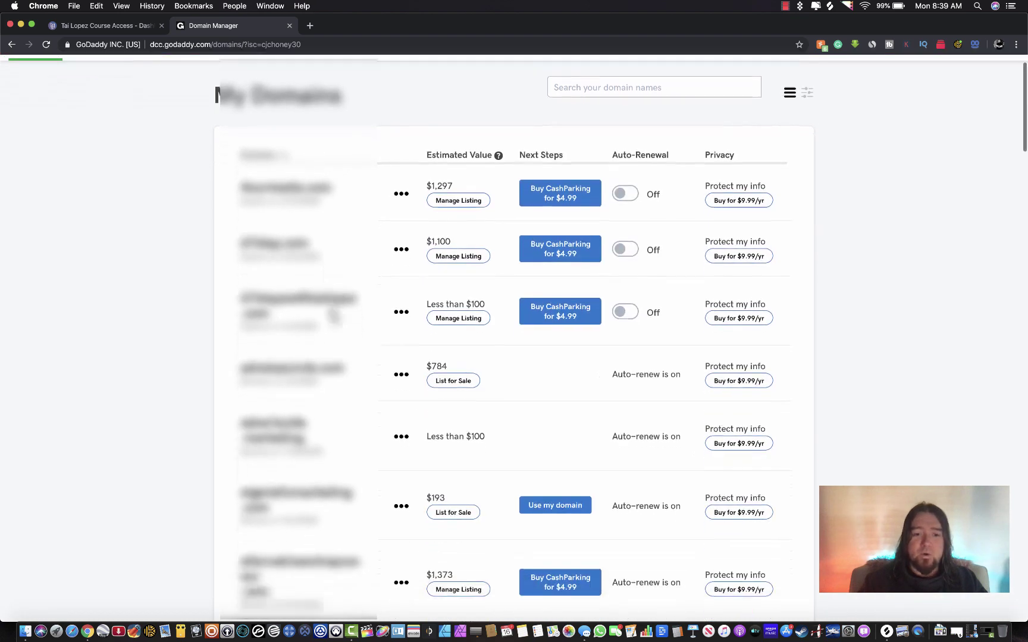
scroll(334, 316, "up", 15)
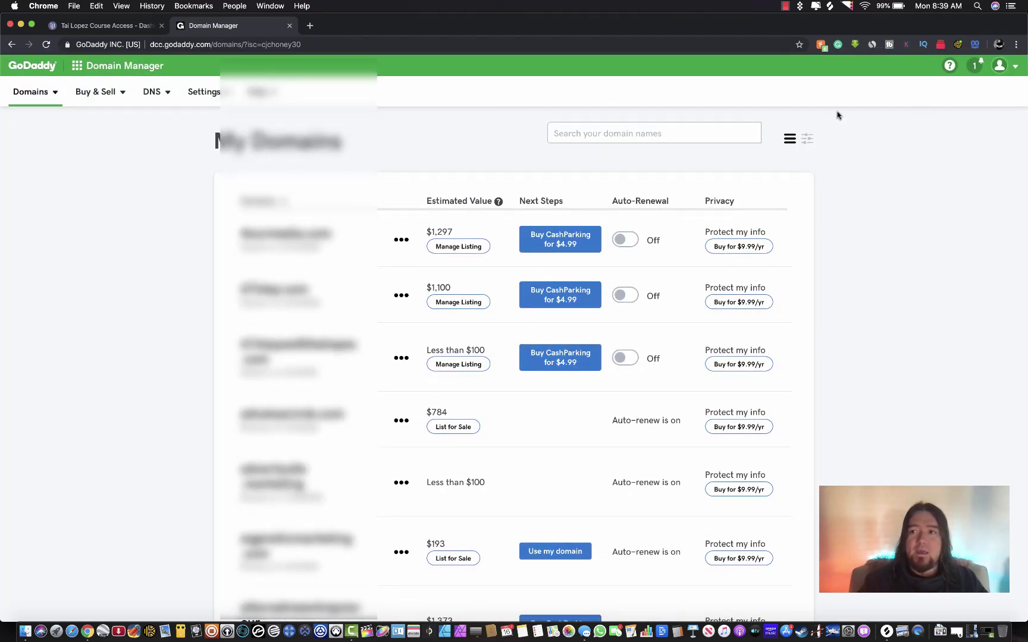
left_click(1015, 67)
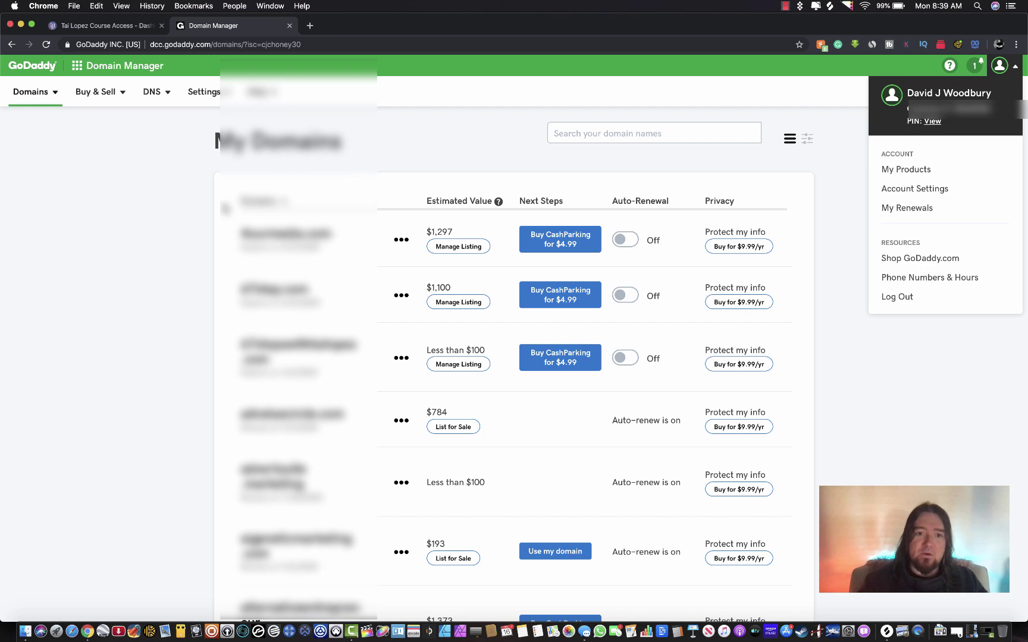
left_click(226, 208)
scroll(226, 208, "down", 15)
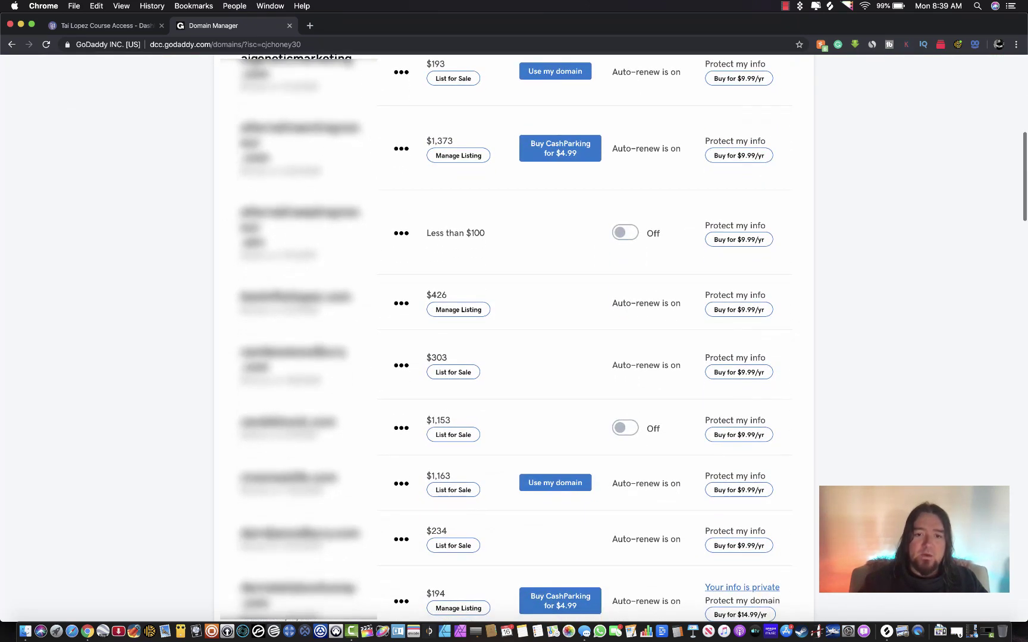
left_click(281, 298)
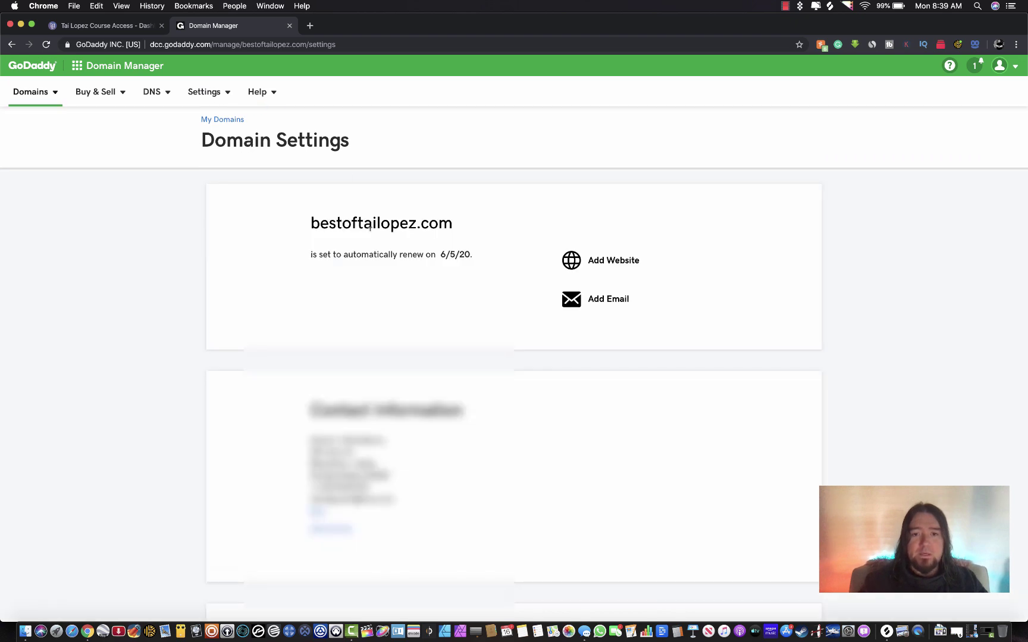
Open DNS management for bestoftailopez.com and review its A, CNAME, NS and SOA records
scroll(471, 360, "down", 3)
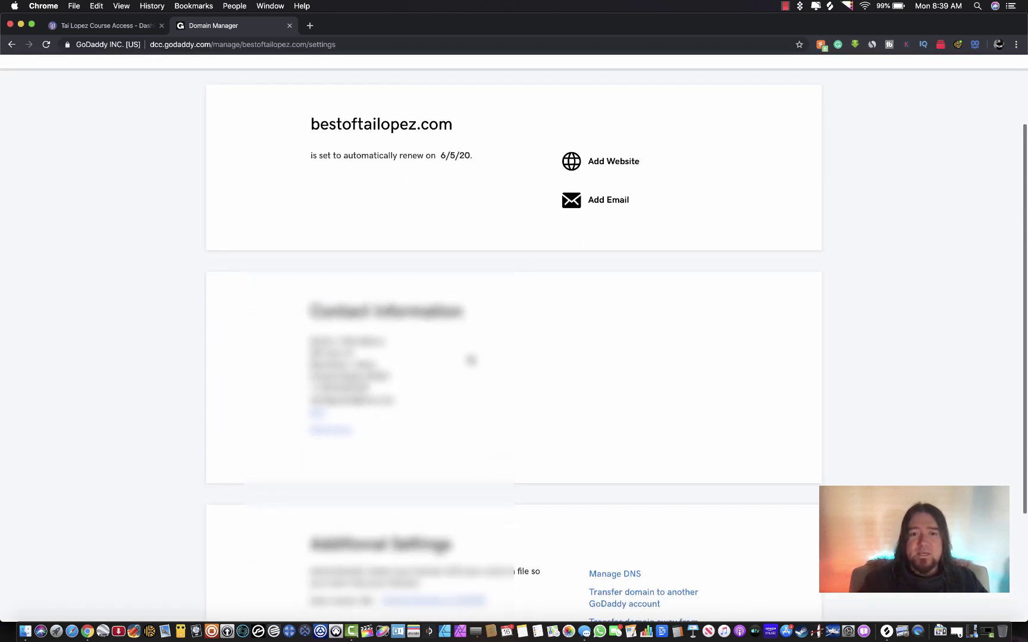
scroll(471, 361, "down", 5)
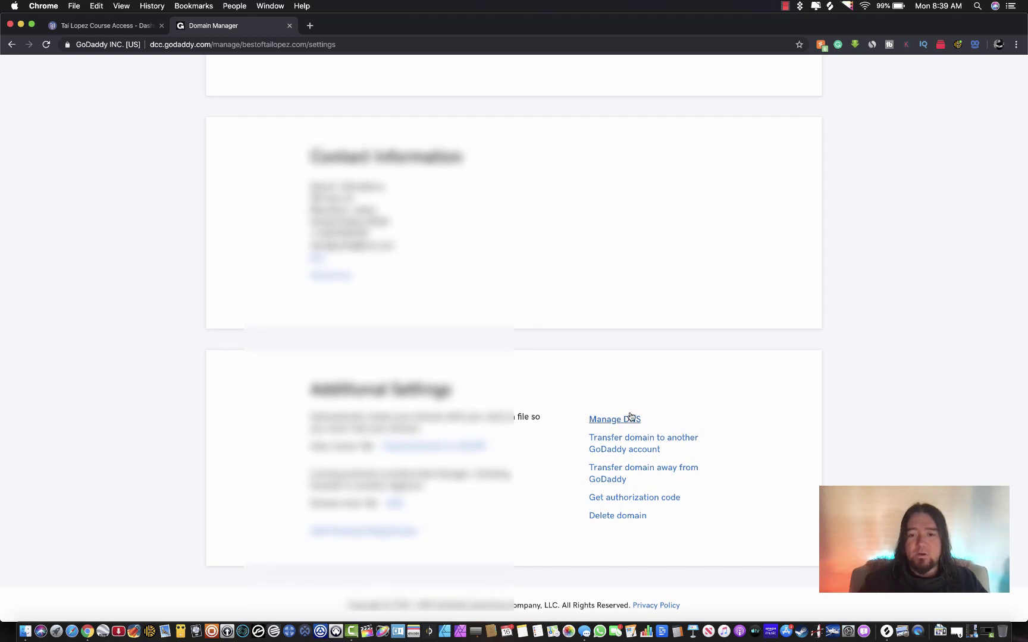
left_click(604, 420)
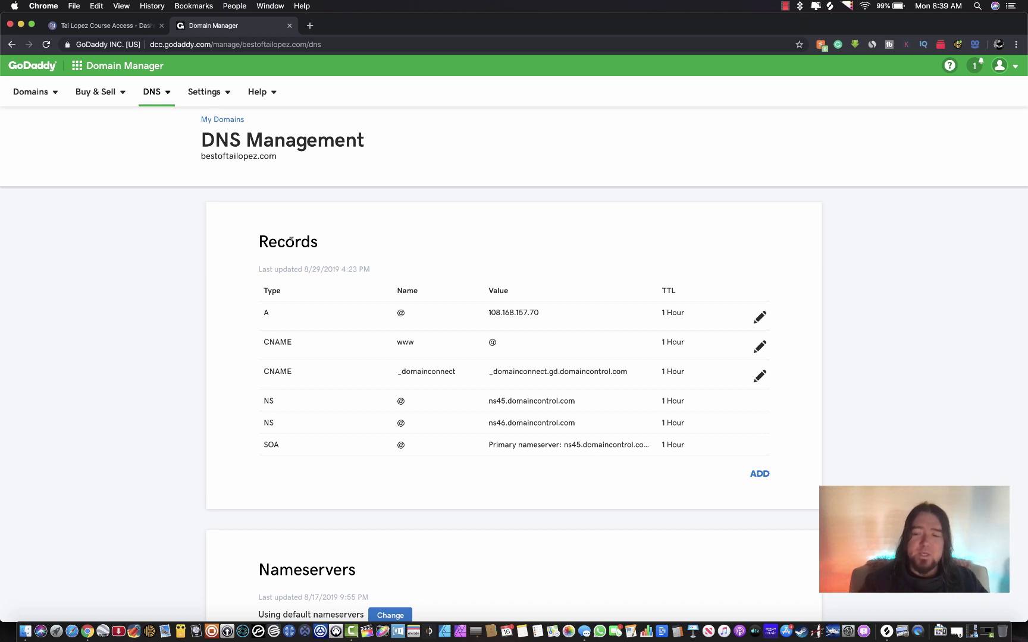
scroll(290, 240, "down", 3)
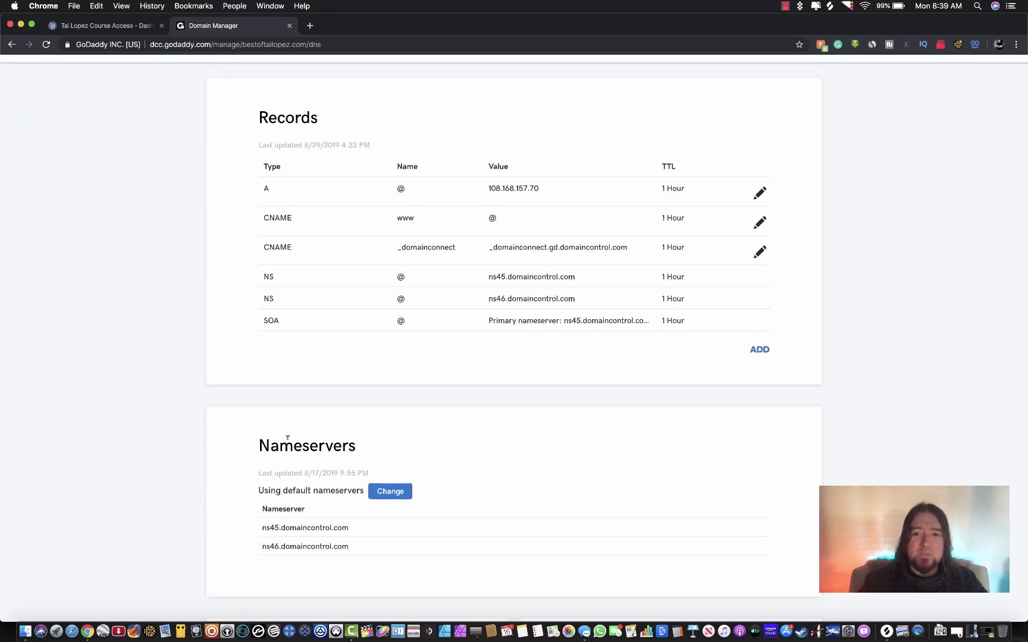
scroll(289, 440, "up", 2)
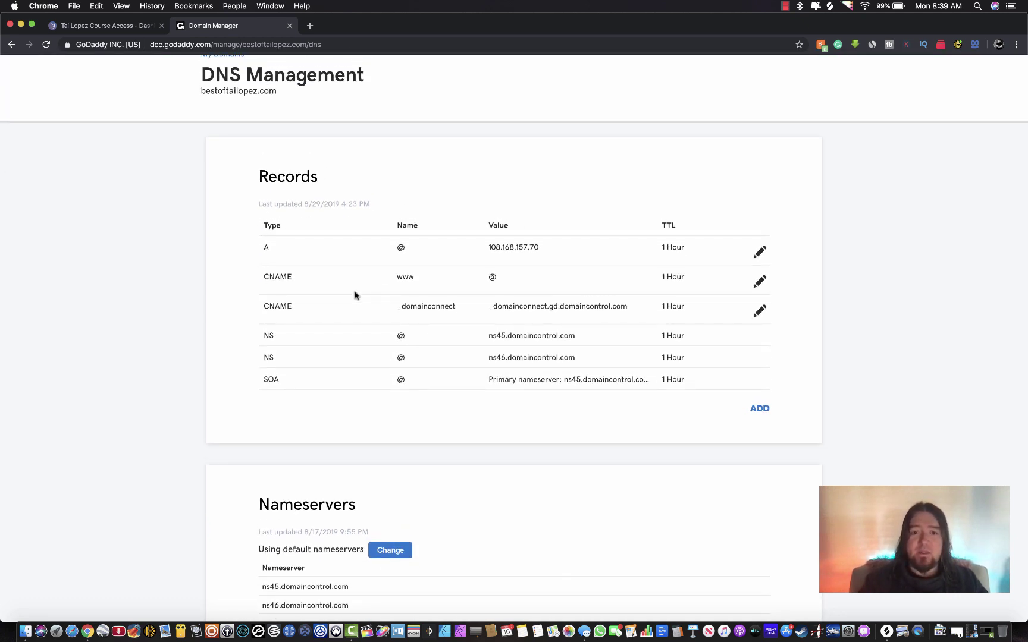
scroll(355, 295, "down", 7)
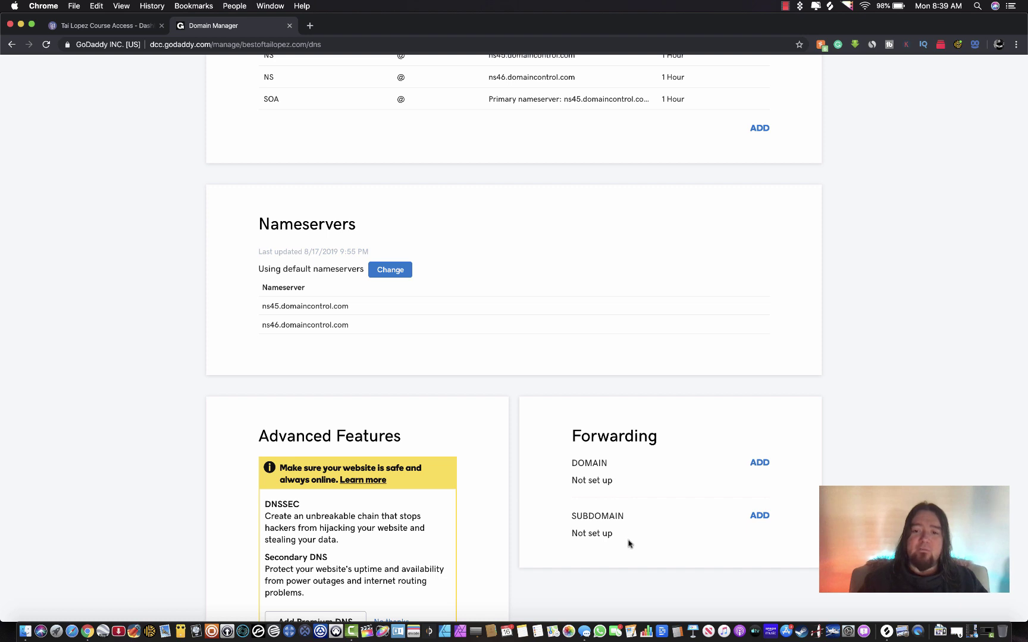
scroll(723, 498, "up", 8)
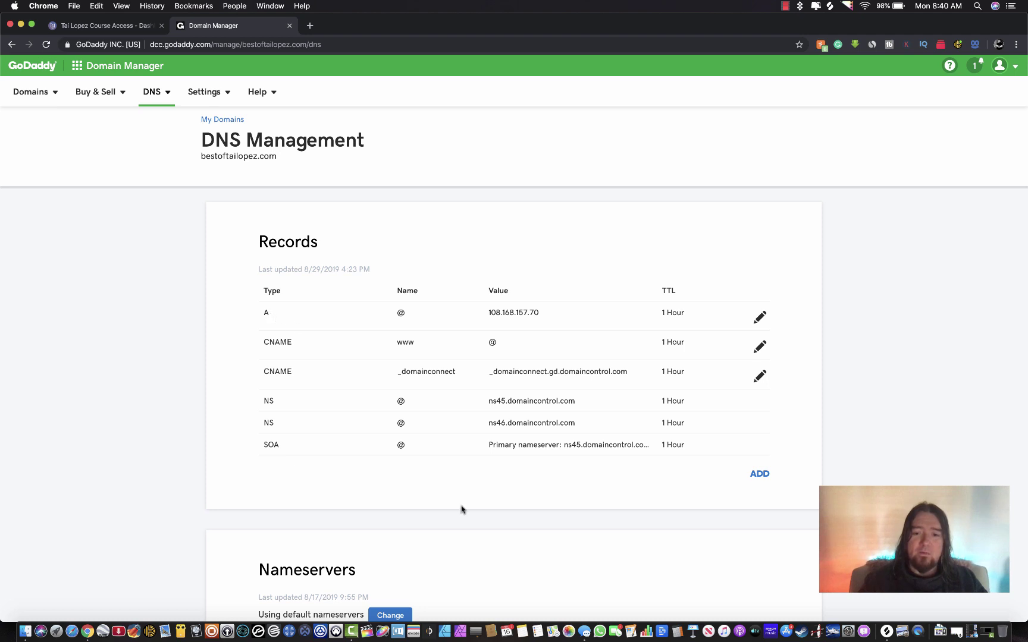
Start a new DNS record of type A in GoDaddy
left_click(759, 479)
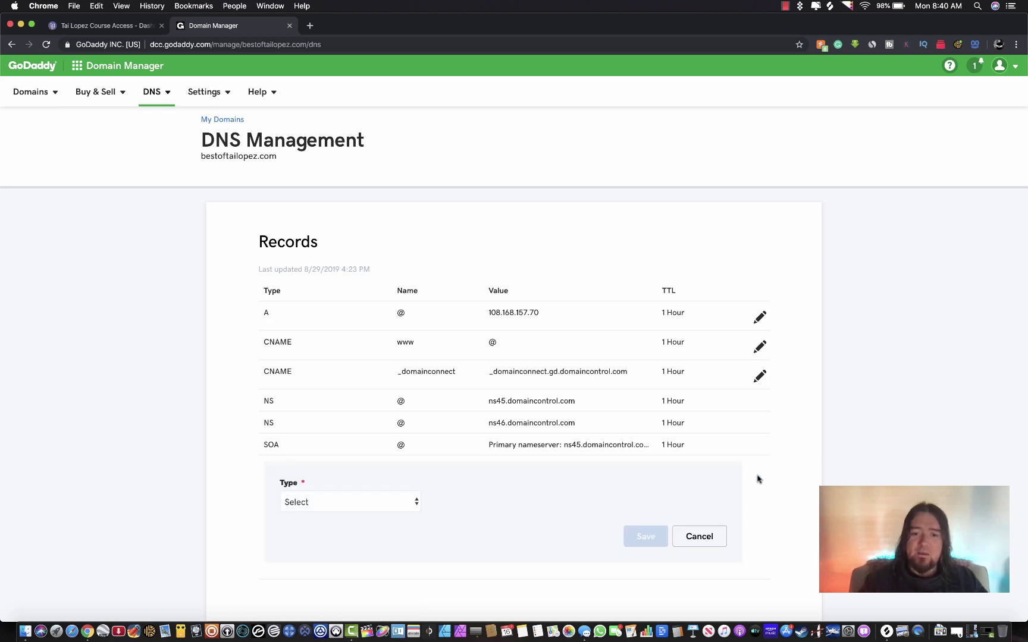
left_click(371, 502)
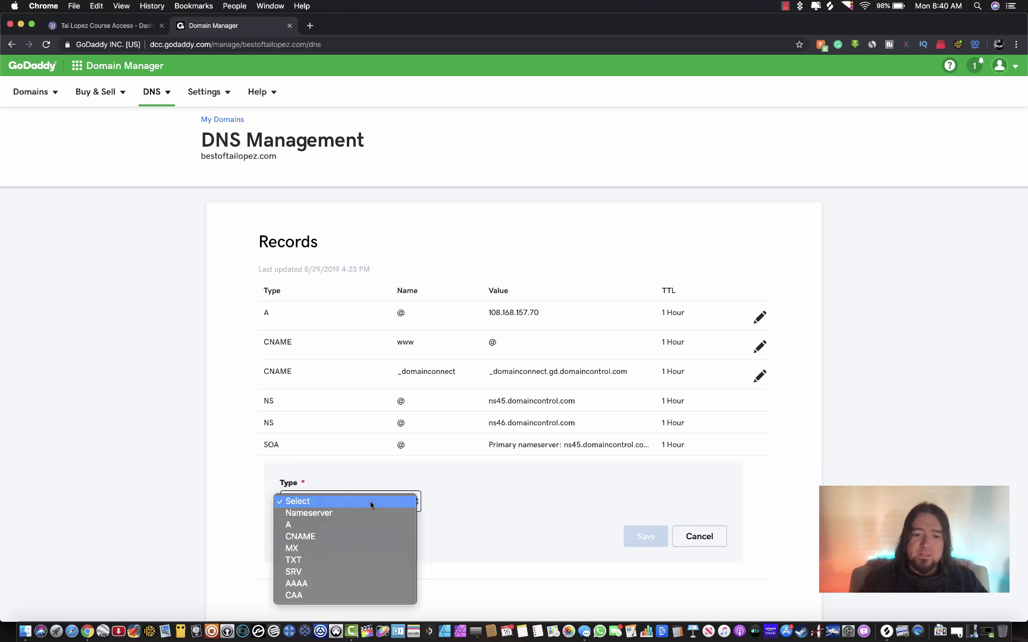
left_click(300, 529)
left_click(460, 500)
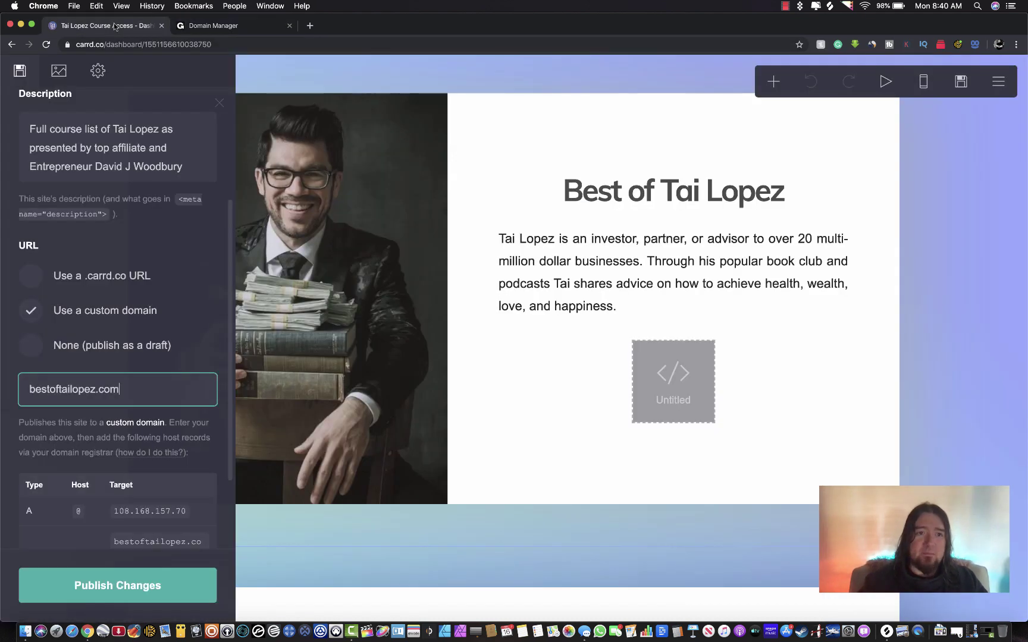
Copy the required A record target 108.168.157.70 from Carrd's host records
left_click(107, 25)
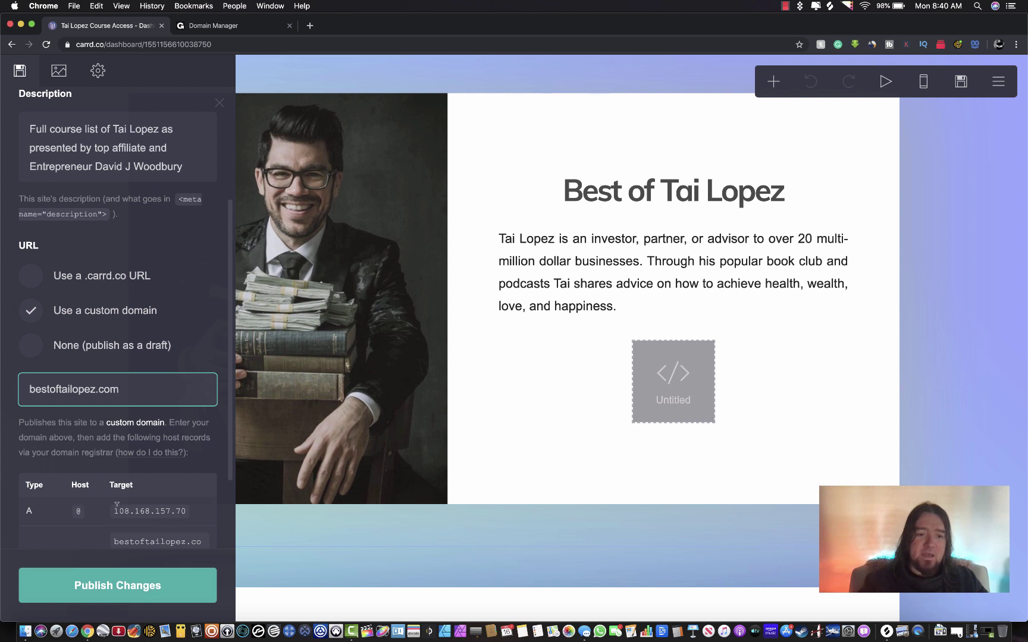
left_click_drag(115, 505, 186, 504)
key("super+c")
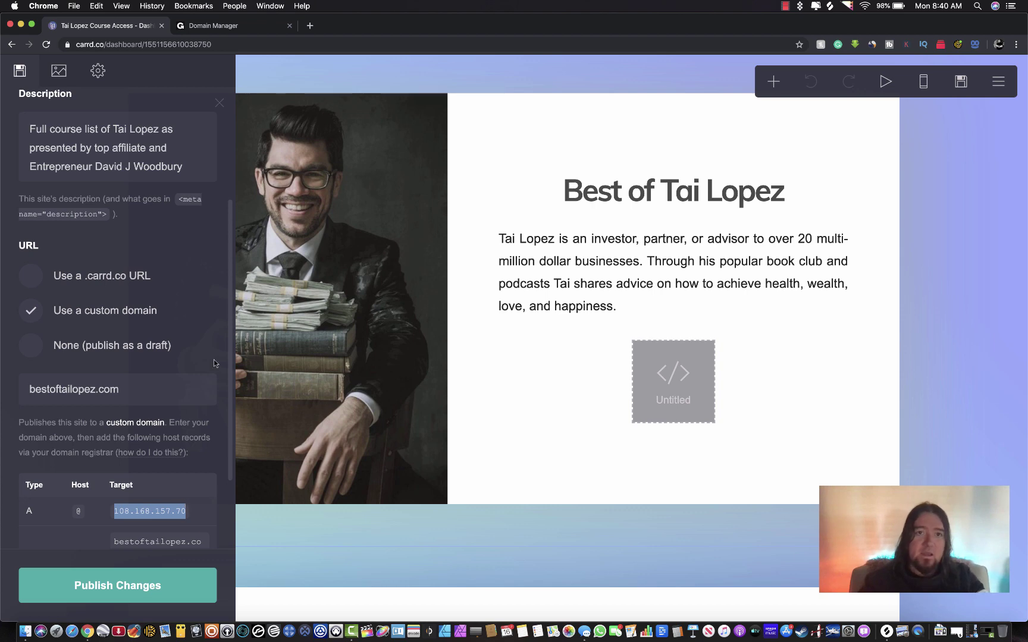
left_click(247, 29)
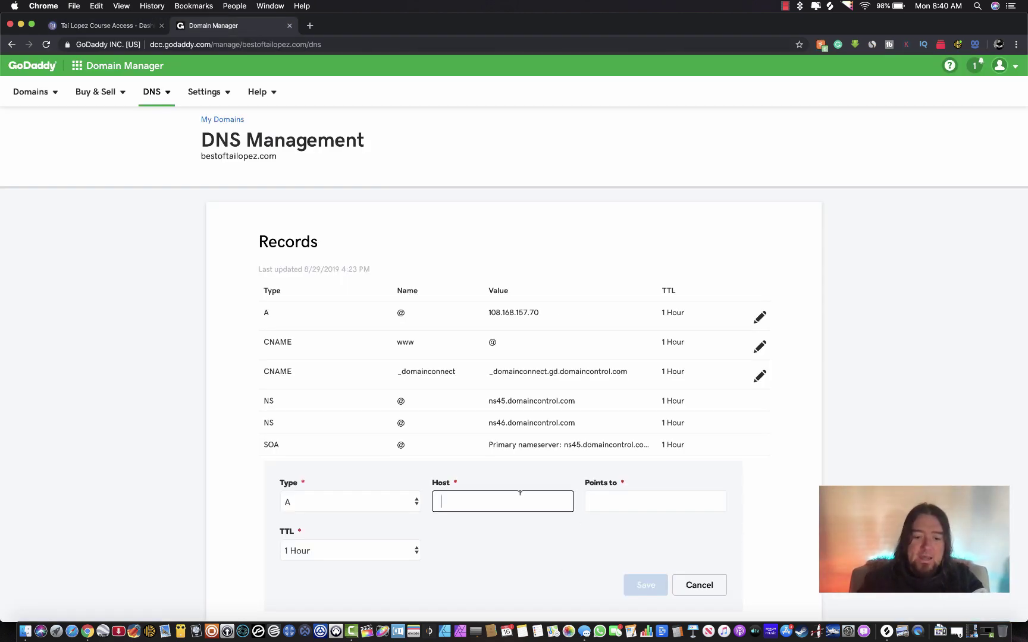
Enter host @ pointing to 108.168.157.70, then discard it since the A record already exists
type("@")
left_click(626, 495)
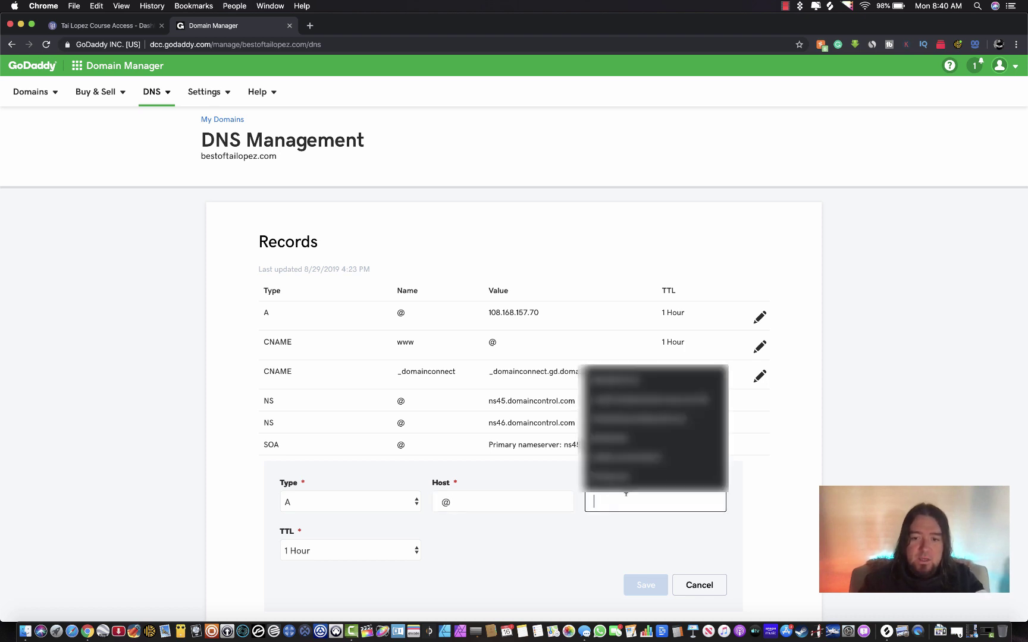
key("super+v")
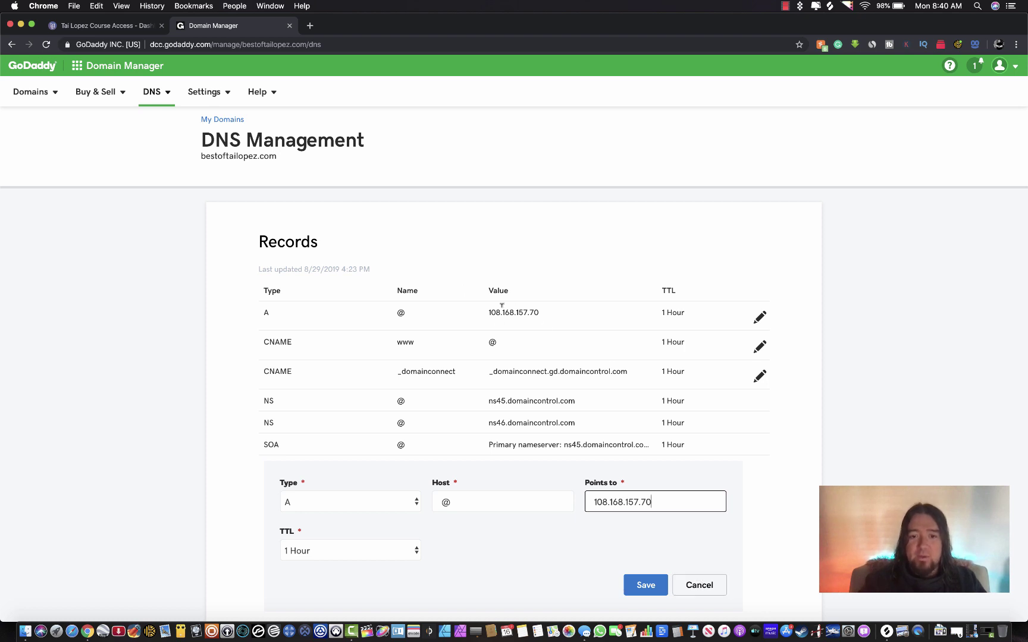
left_click(700, 585)
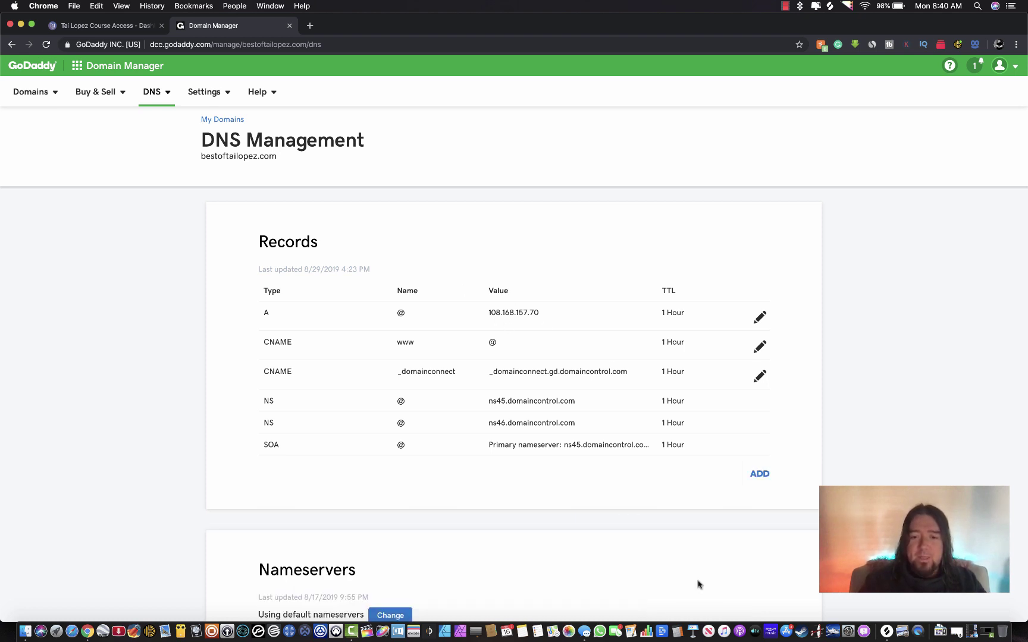
left_click(122, 27)
scroll(143, 476, "down", 4)
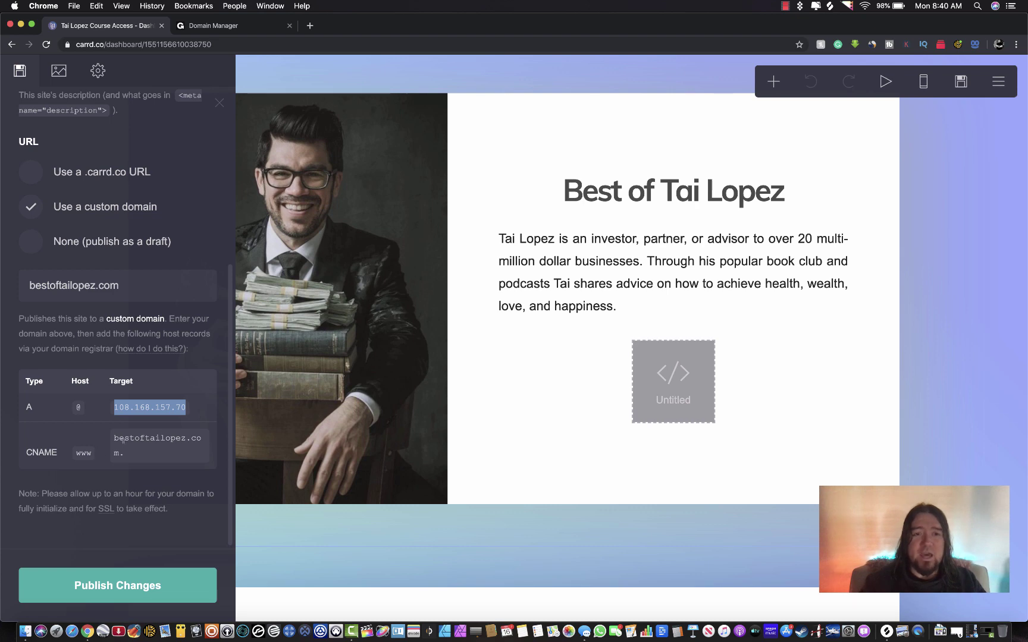
left_click(217, 28)
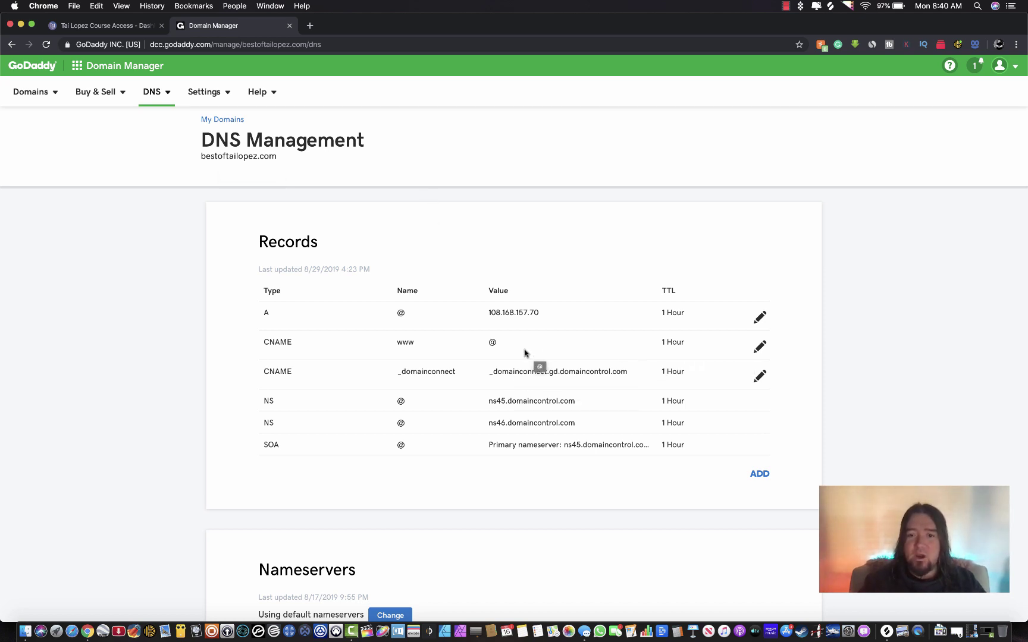
left_click(759, 346)
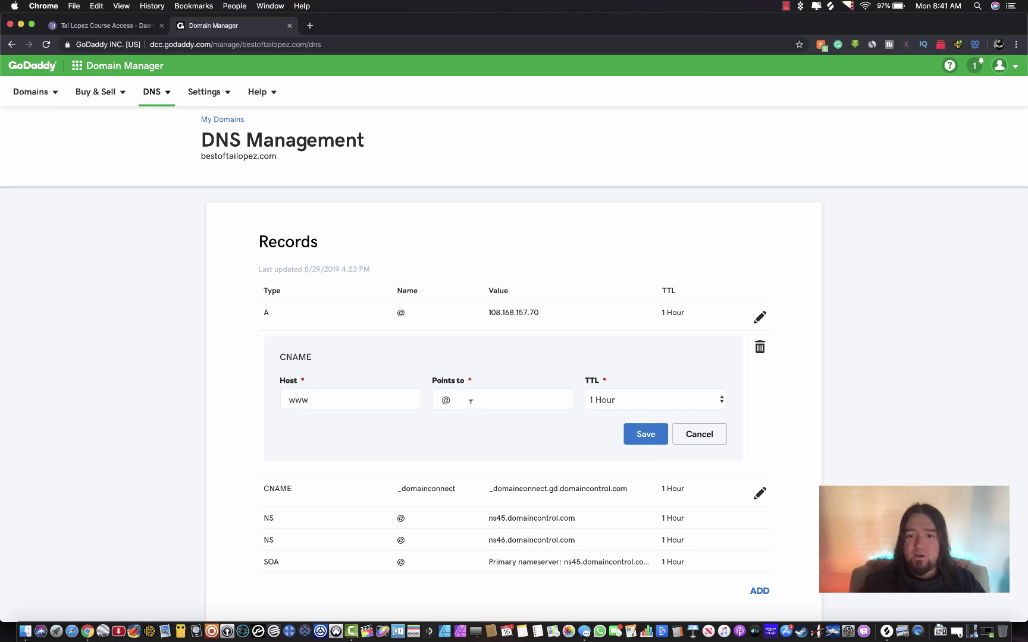
left_click(108, 30)
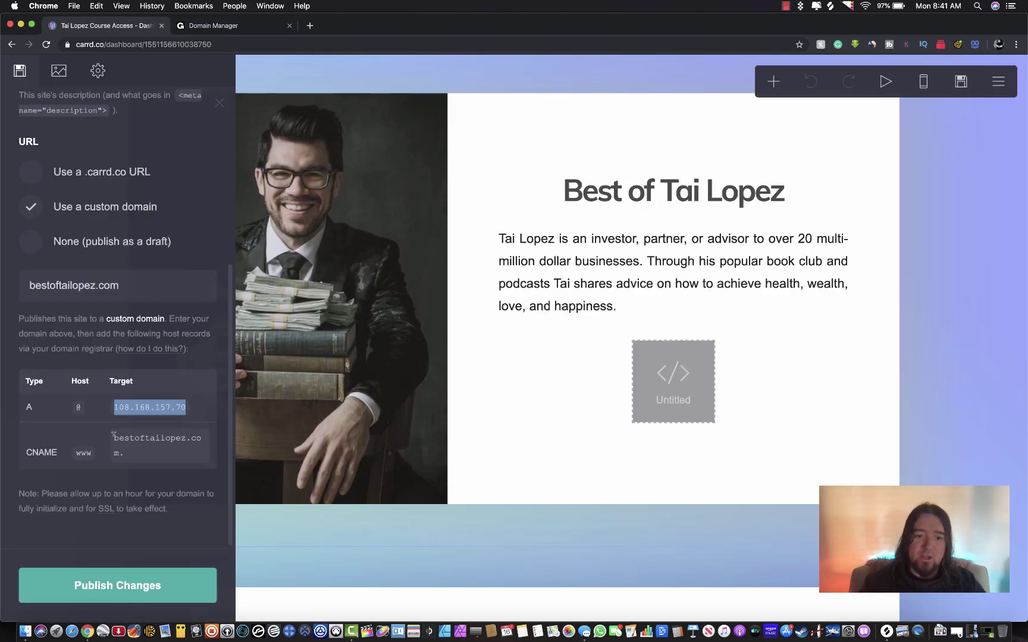
left_click(130, 452)
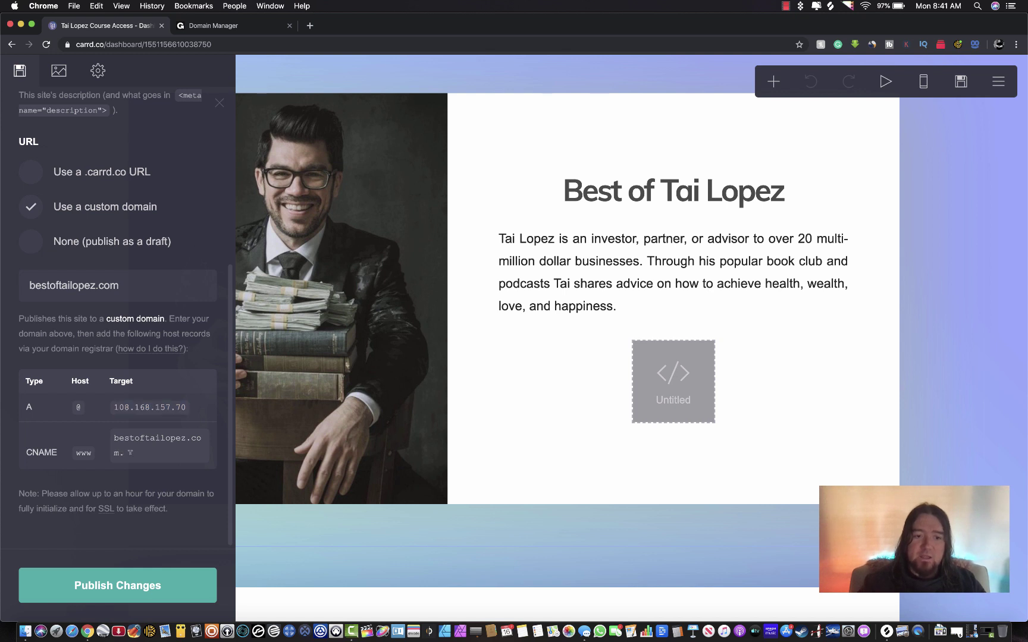
left_click_drag(130, 452, 120, 454)
left_click(224, 27)
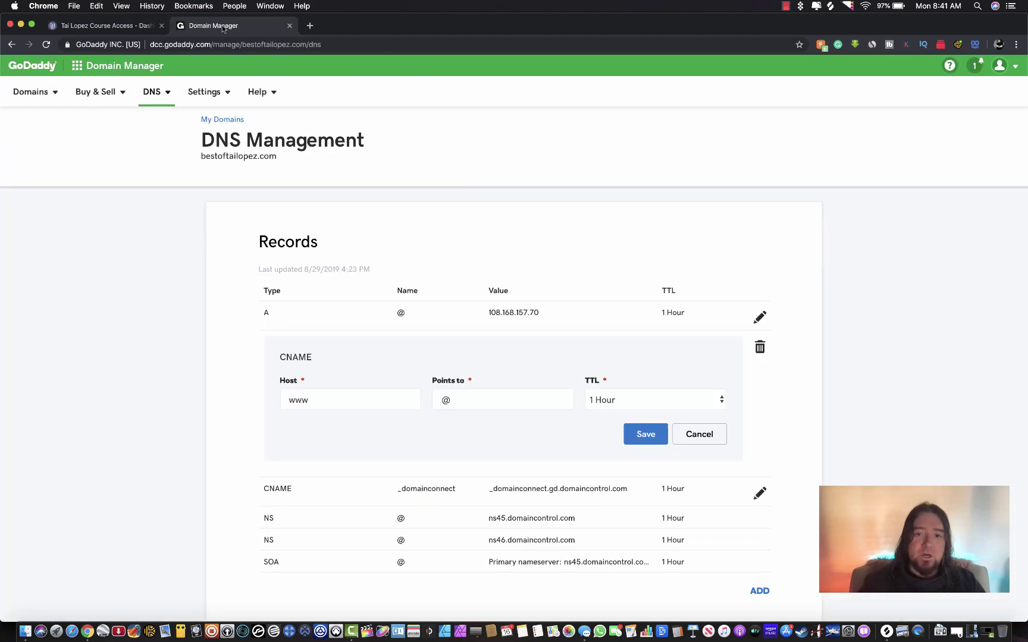
left_click(687, 438)
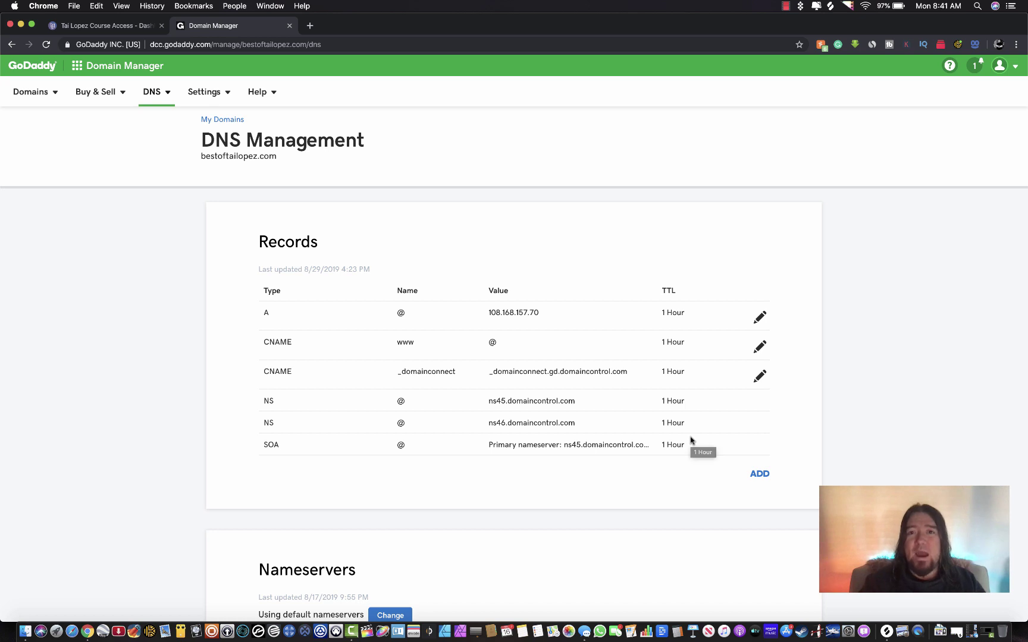
left_click(110, 27)
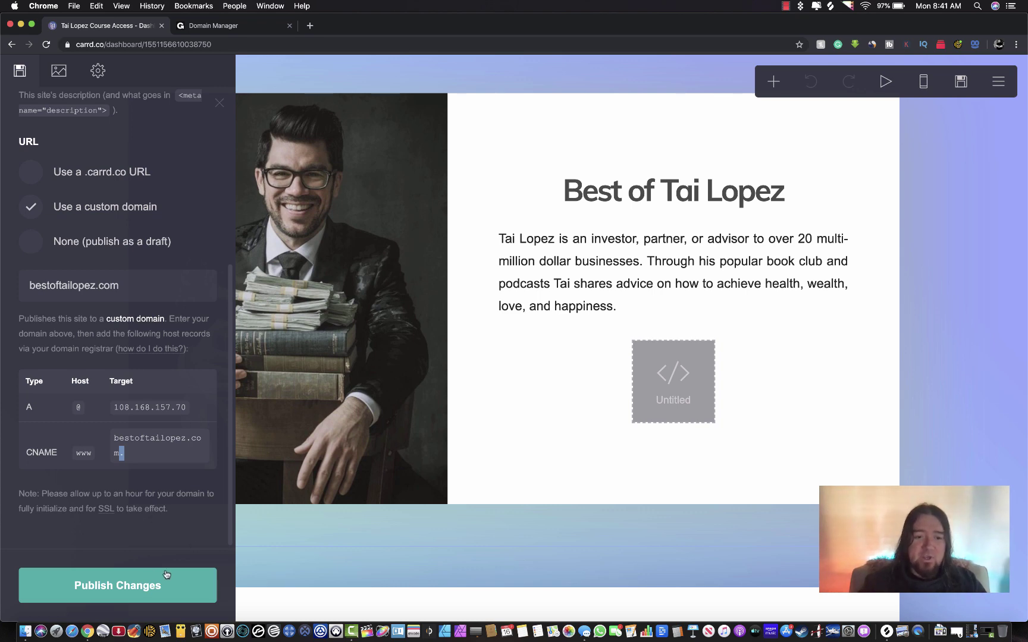
Publish the site to bestoftailopez.com and open the live site via View Site
left_click(126, 589)
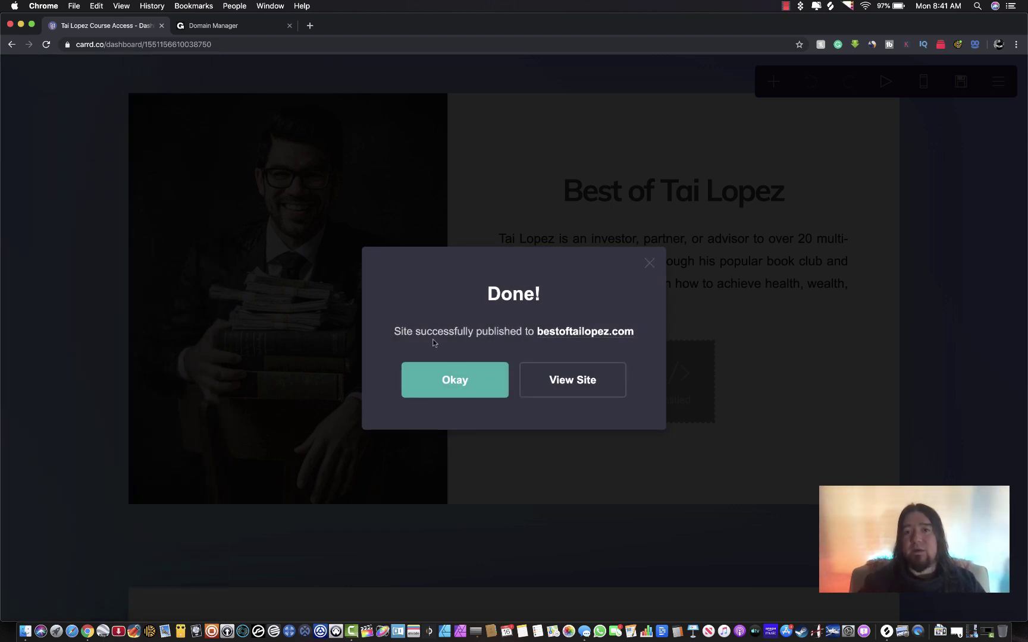
left_click(562, 380)
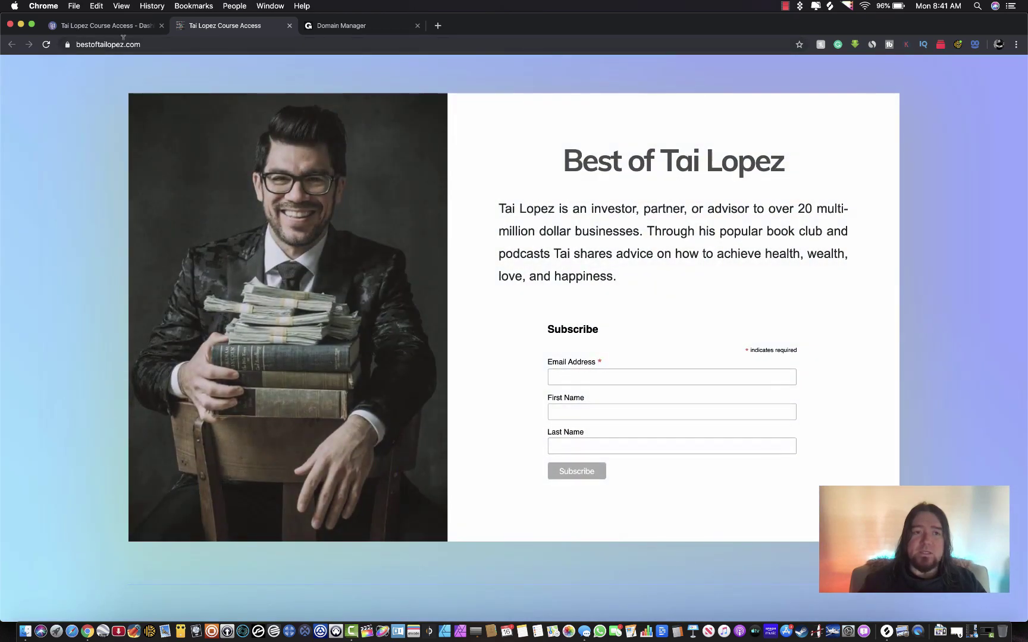
Check that the live page's address is bestoftailopez.com and return to Carrd
left_click(94, 43)
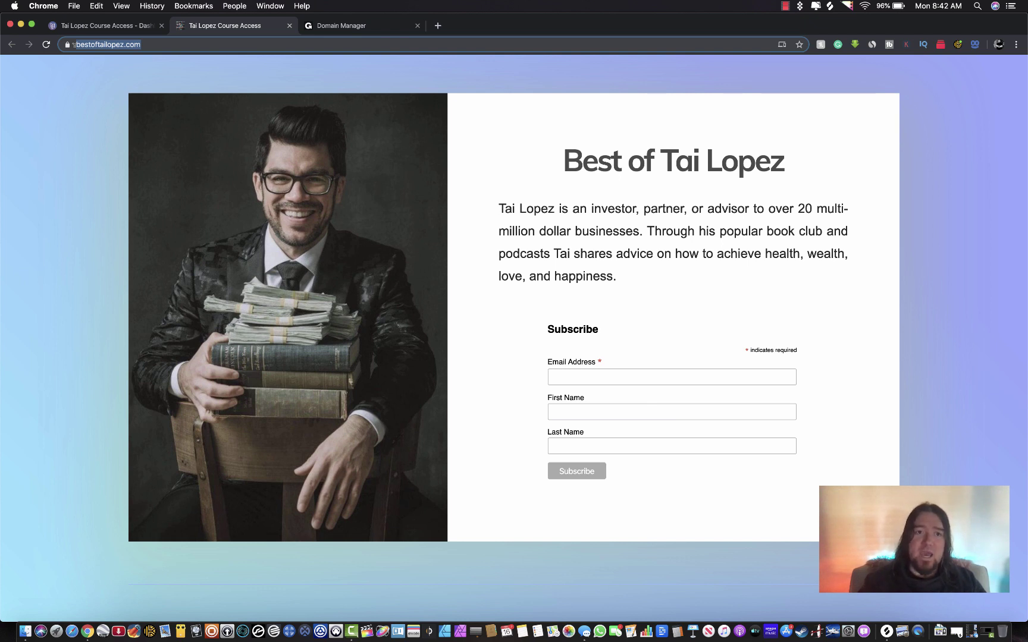
left_click(112, 26)
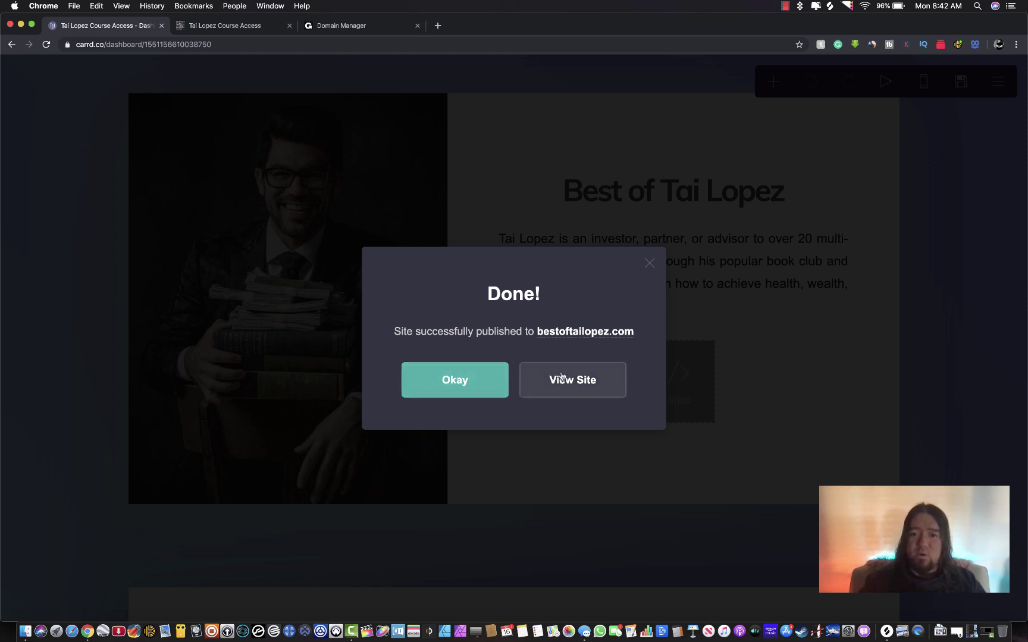
Dismiss Carrd's Done dialog and look over the live page's Subscribe form and Course Access section
left_click(647, 264)
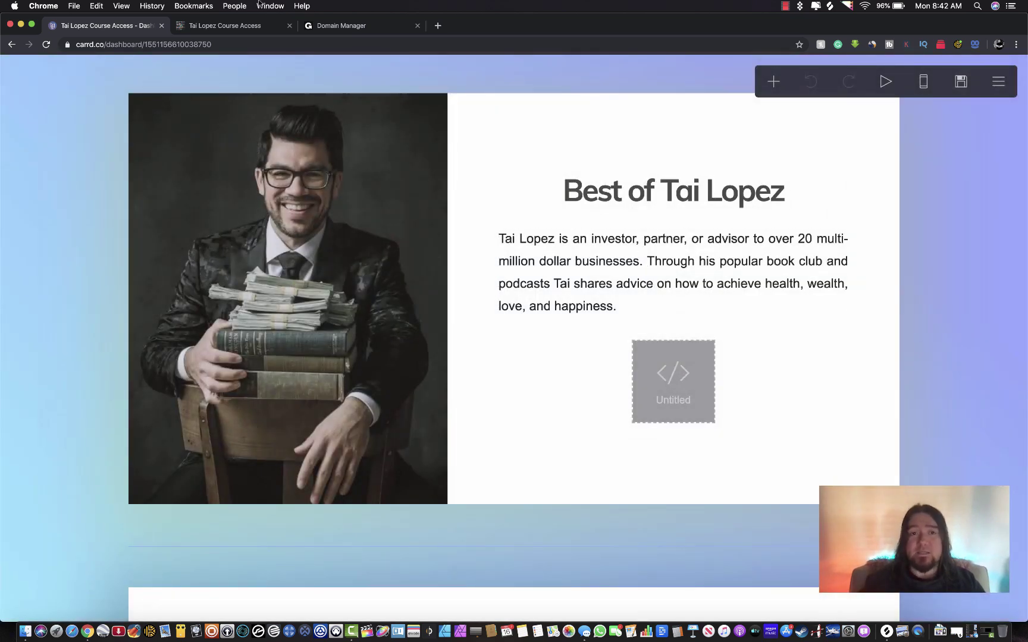
left_click(206, 25)
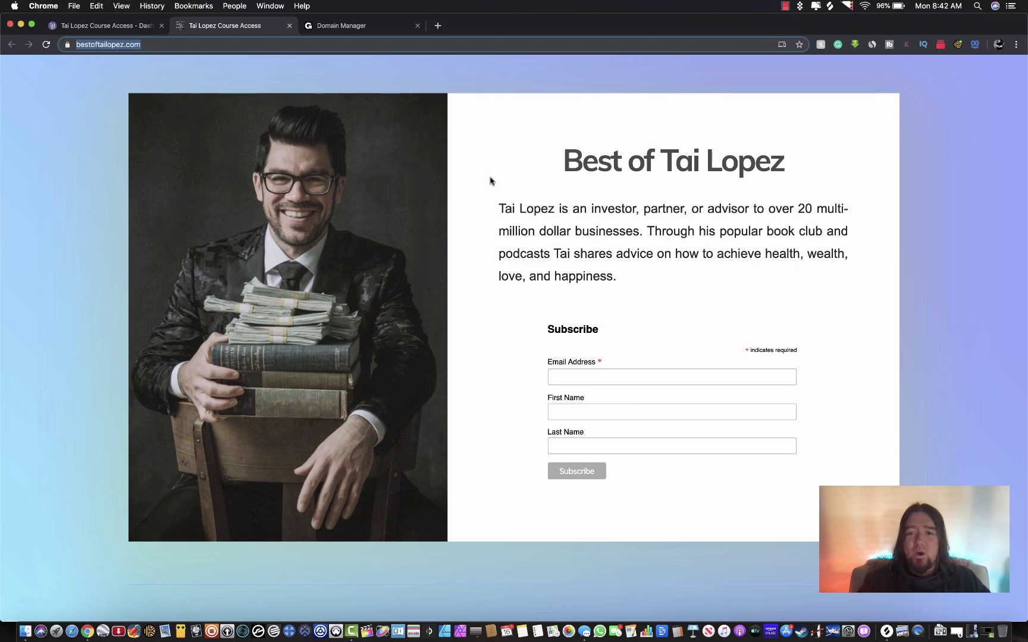
scroll(490, 180, "down", 10)
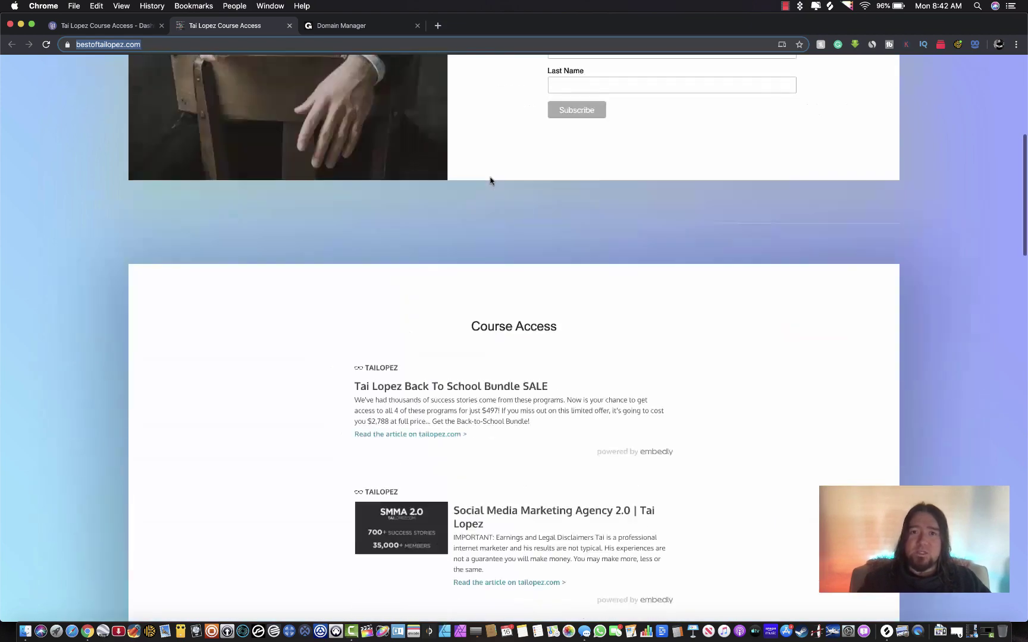
scroll(489, 172, "up", 9)
scroll(490, 175, "up", 1)
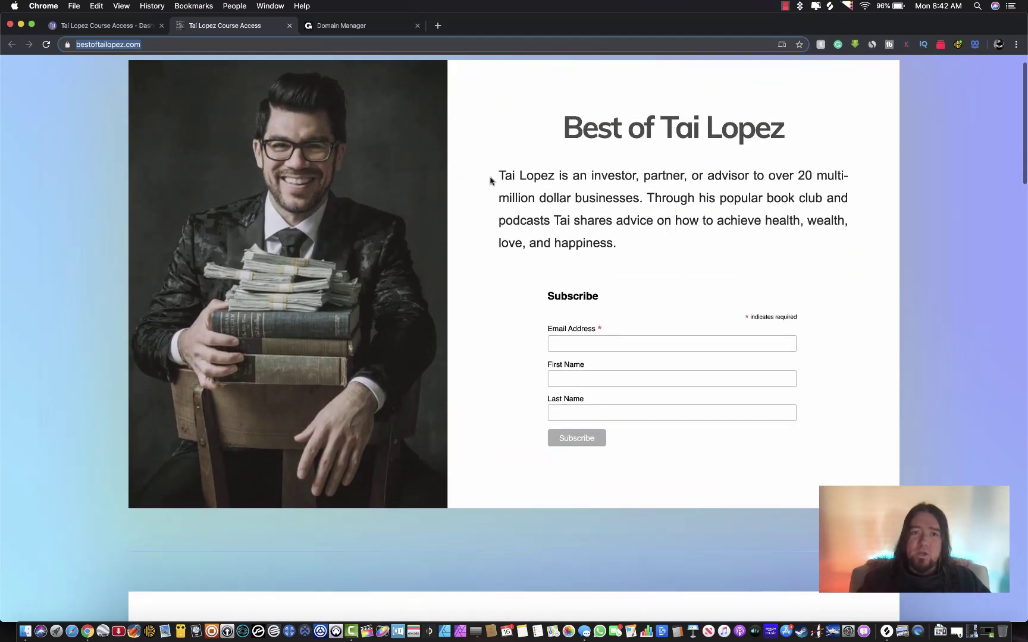